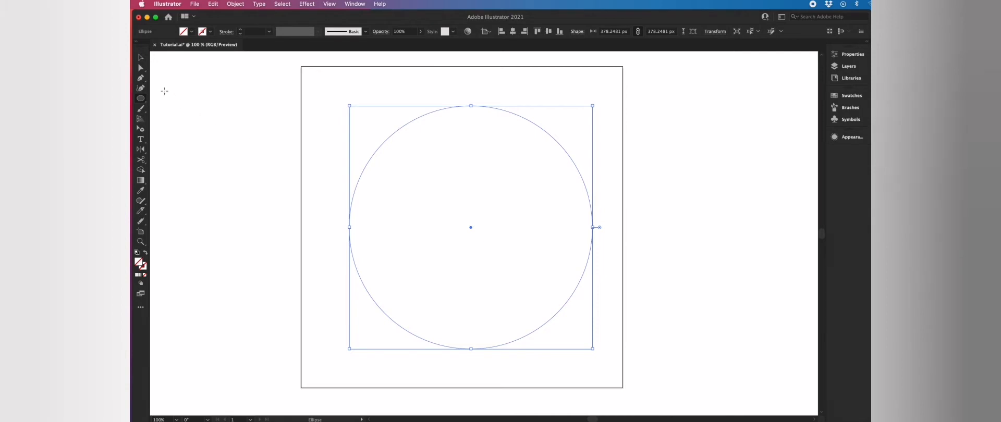
Step: Delete the circle's right-hand anchor point to make a left half circle, and deselect it
{"action": "left_click", "coordinate": [141, 68]}
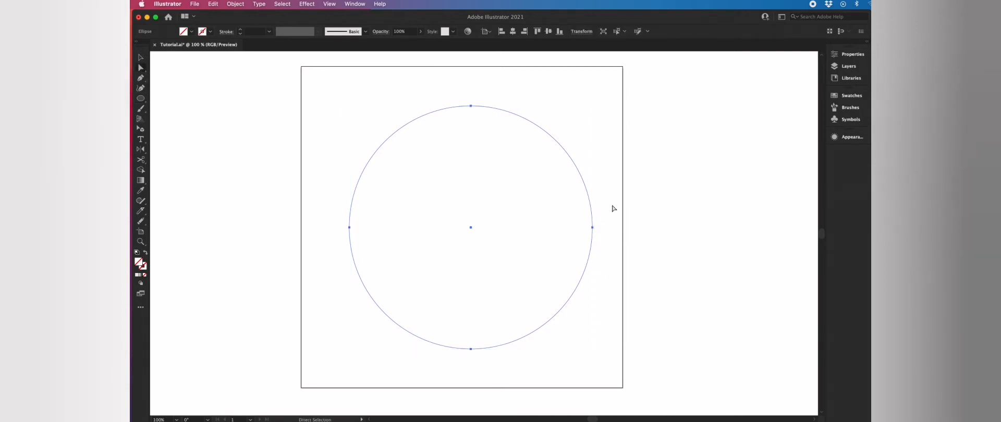
{"action": "left_click_drag", "start_coordinate": [607, 208], "coordinate": [580, 257]}
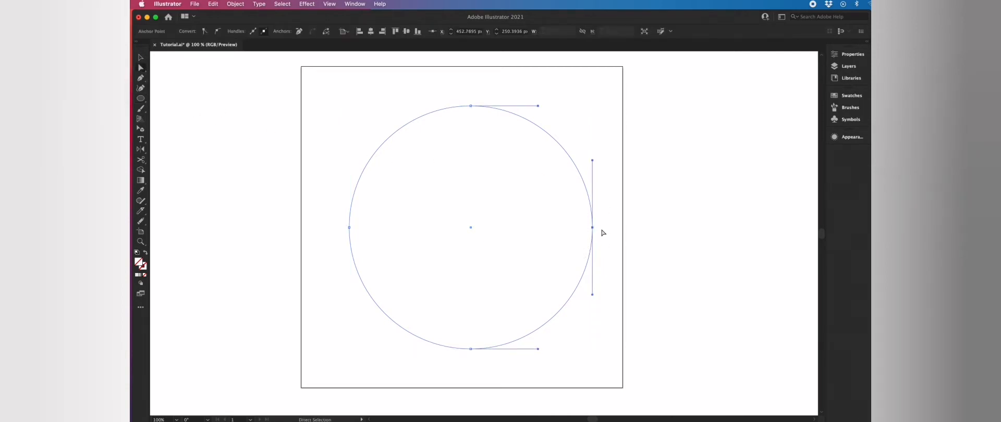
{"action": "key", "text": "Delete"}
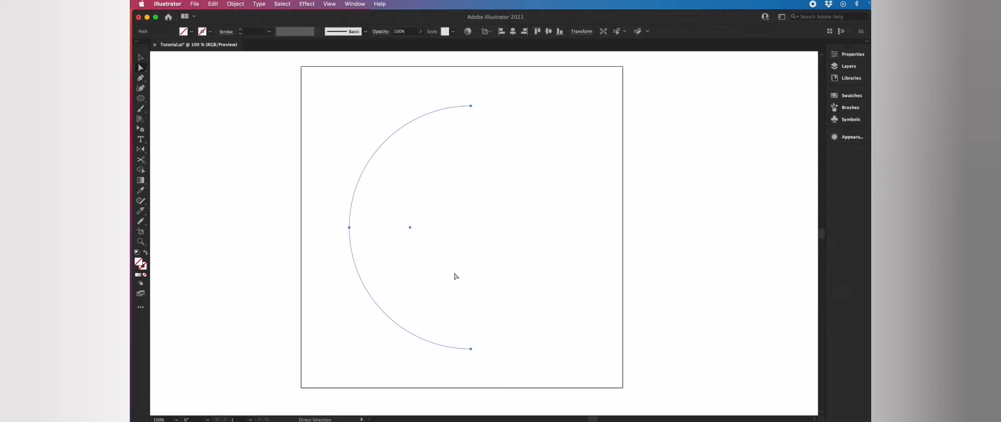
{"action": "key", "text": "Delete"}
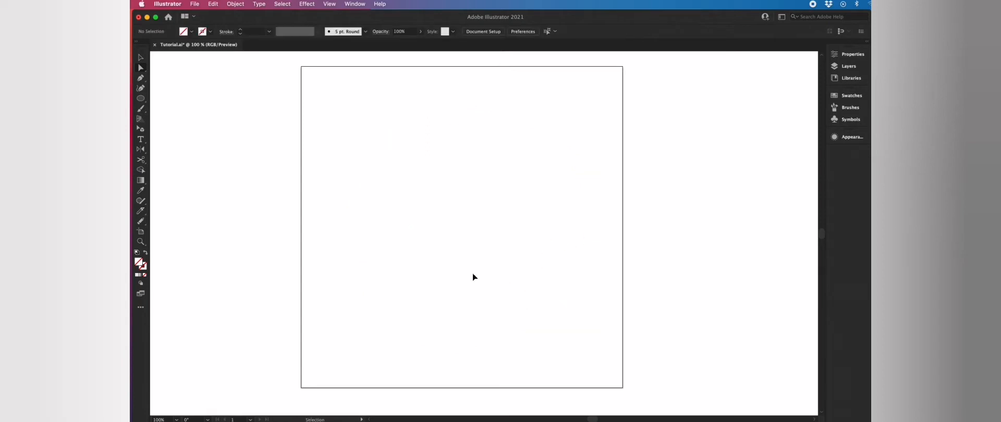
Step: Switch to Outline view and close the half circle by joining its two open end points
{"action": "key", "text": "super+y"}
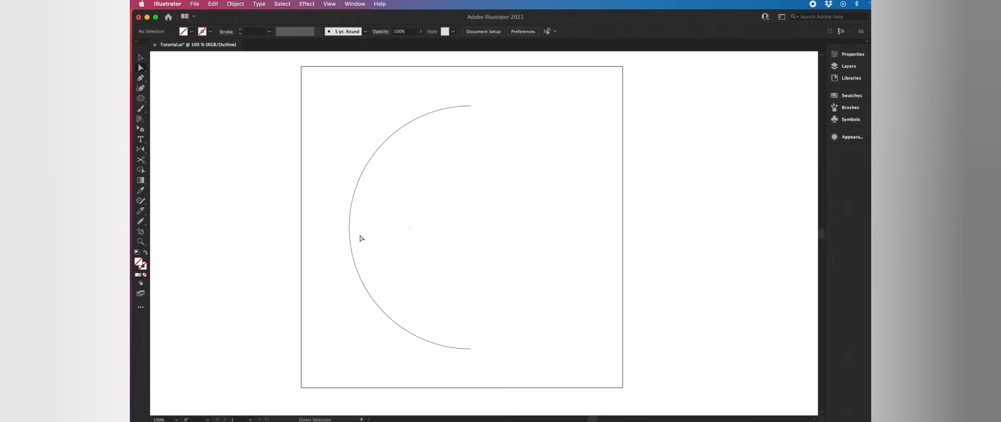
{"action": "left_click_drag", "start_coordinate": [487, 94], "coordinate": [464, 362]}
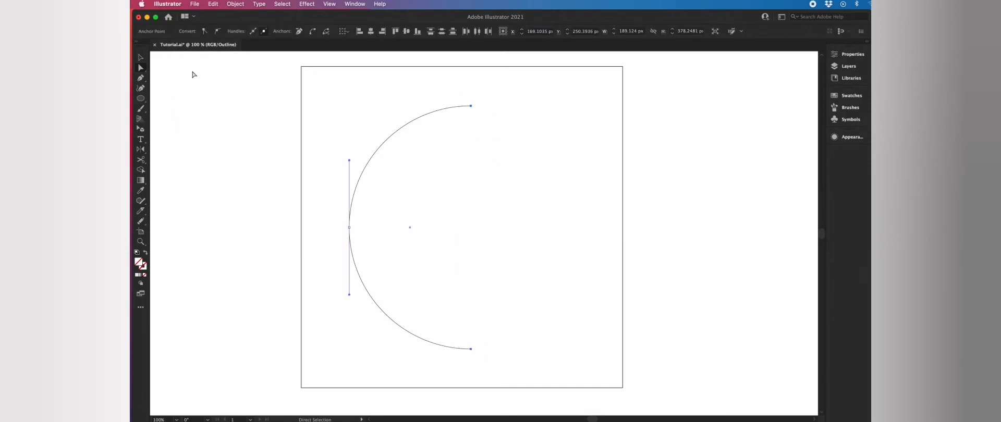
{"action": "left_click", "coordinate": [235, 3]}
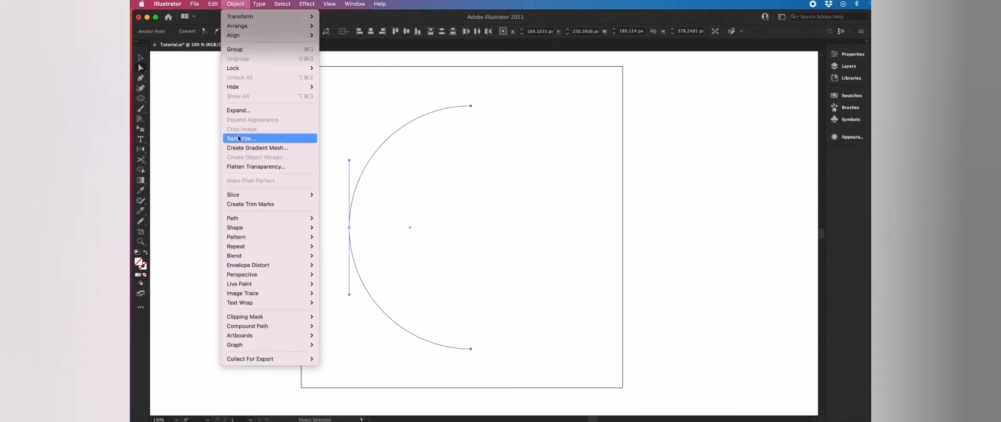
{"action": "mouse_move", "coordinate": [253, 223]}
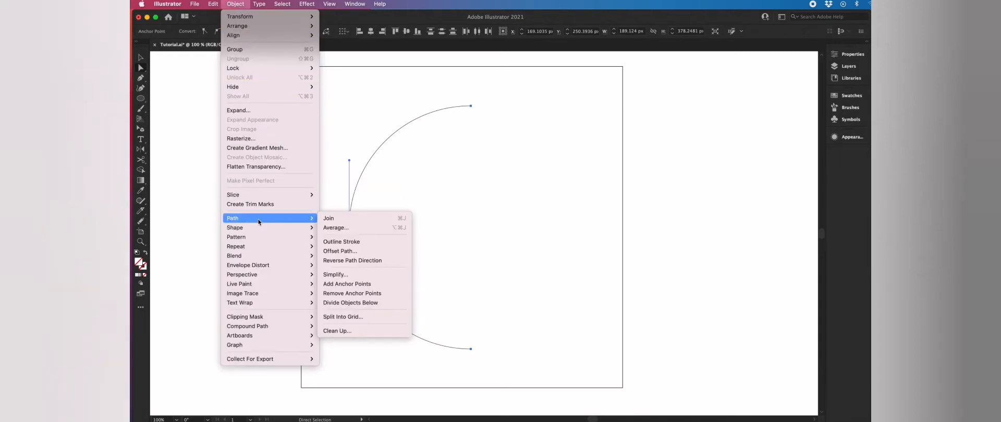
{"action": "left_click", "coordinate": [342, 223]}
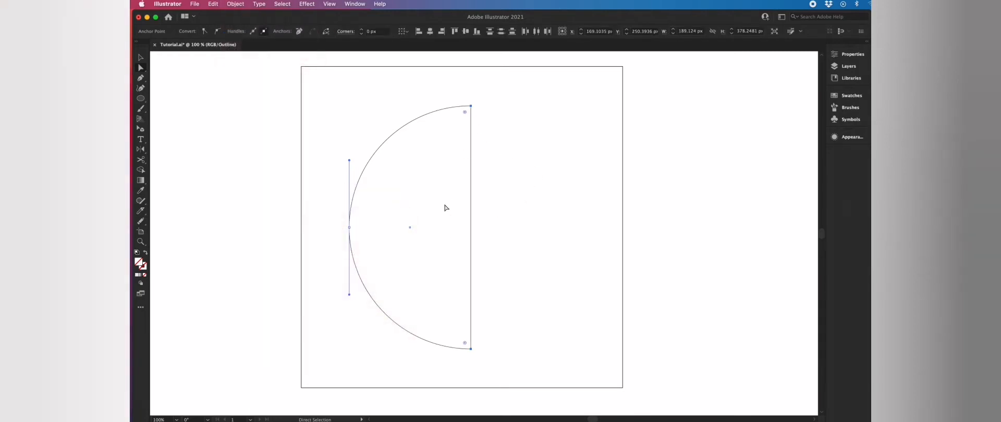
Step: Fill the closed half circle with the lightest grey swatch and return to Preview view
{"action": "left_click", "coordinate": [141, 57]}
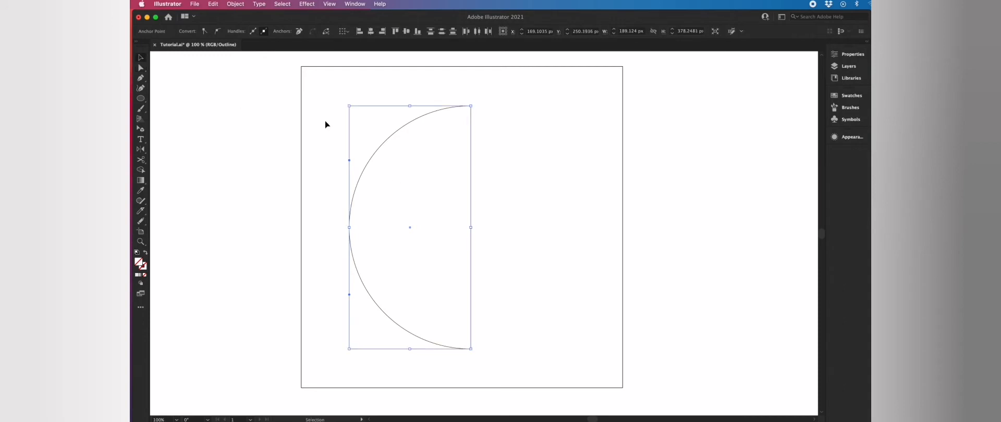
{"action": "left_click", "coordinate": [847, 98]}
{"action": "left_click", "coordinate": [794, 143]}
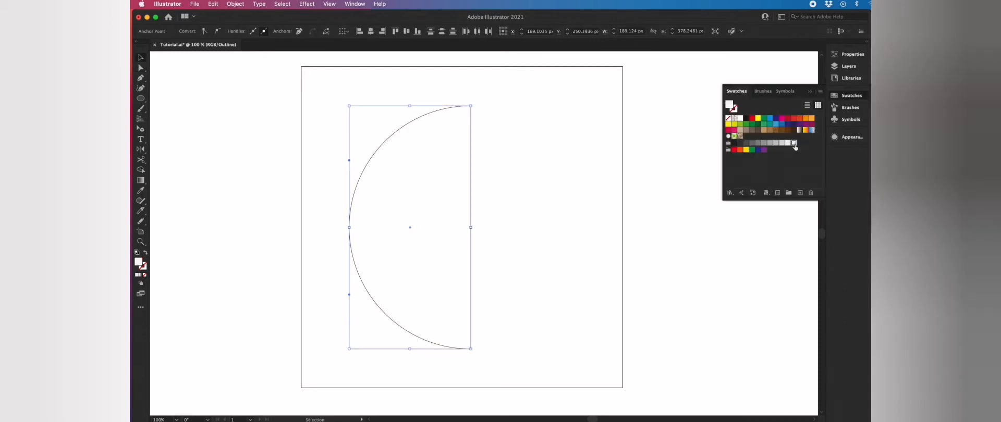
{"action": "left_click", "coordinate": [492, 185]}
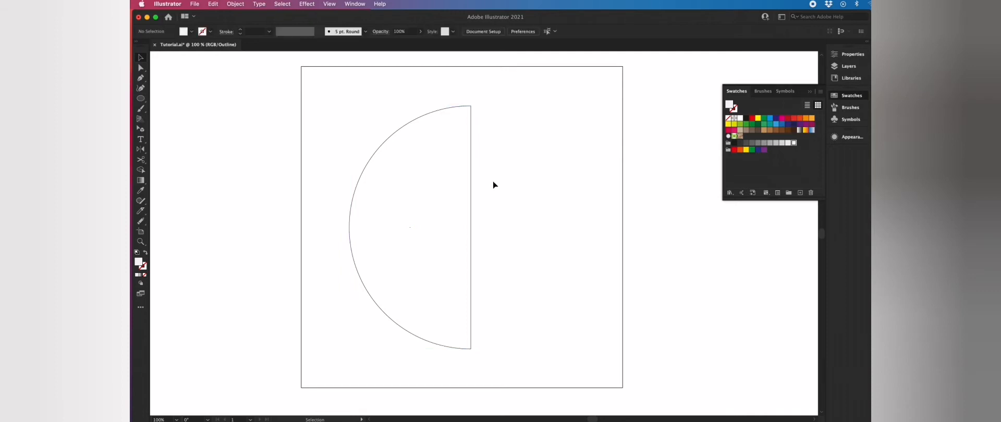
{"action": "key", "text": "super+y"}
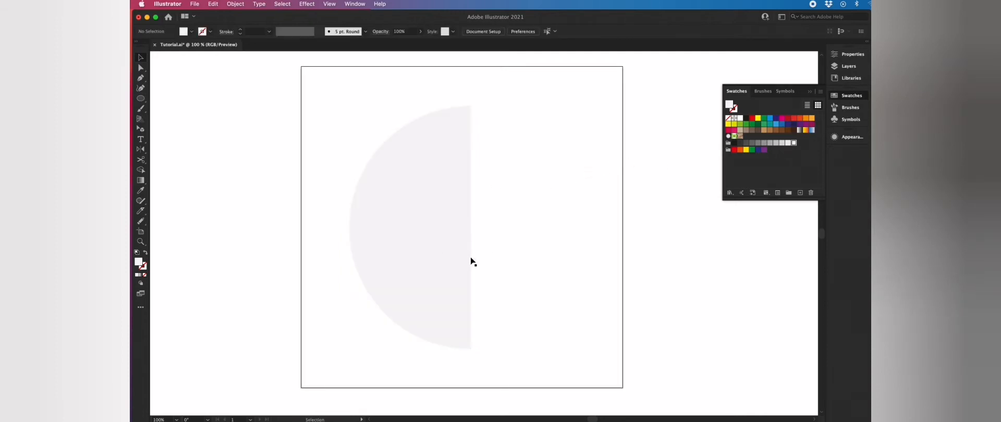
Step: Start a 3D Revolve effect on the half circle, revolving from the Right Edge, with the options moved clear of the sphere
{"action": "left_click", "coordinate": [423, 157]}
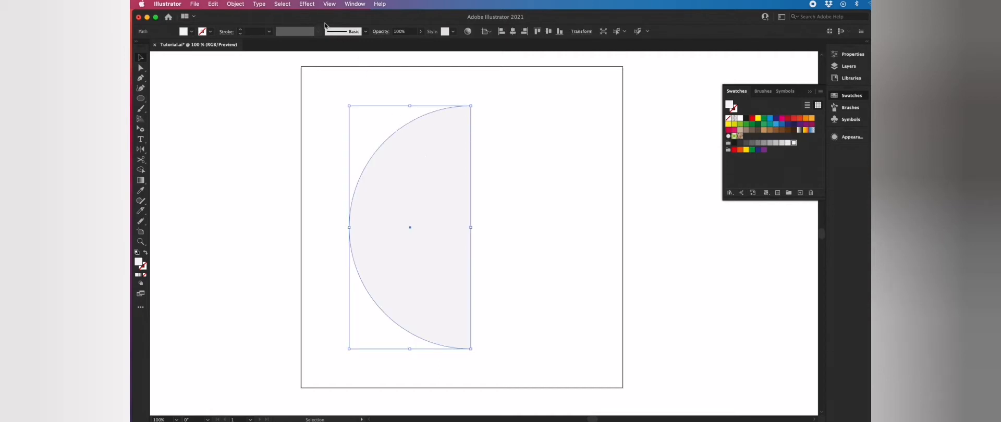
{"action": "left_click", "coordinate": [307, 4]}
{"action": "mouse_move", "coordinate": [381, 68]}
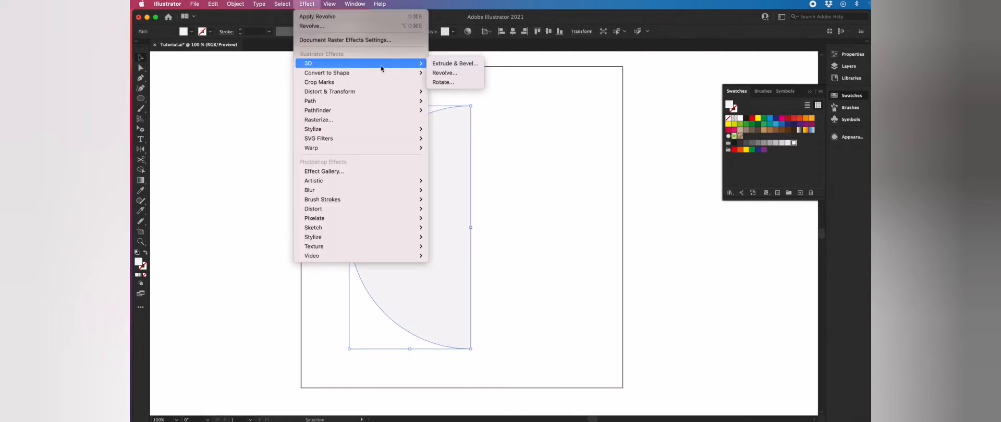
{"action": "left_click", "coordinate": [444, 73]}
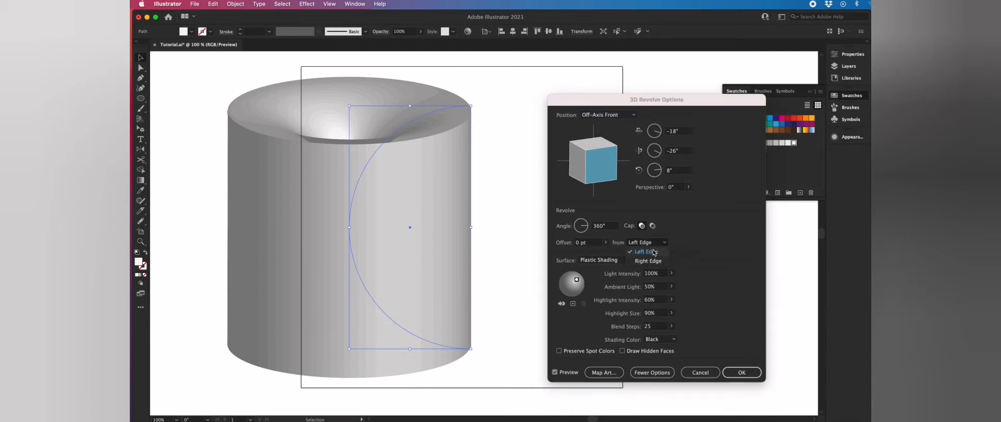
{"action": "left_click", "coordinate": [655, 245]}
{"action": "left_click", "coordinate": [650, 264]}
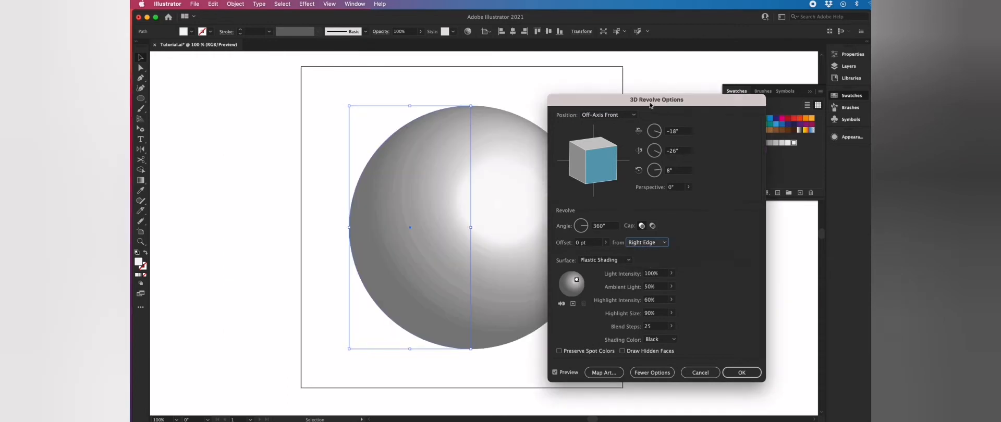
{"action": "left_click_drag", "start_coordinate": [651, 104], "coordinate": [710, 95]}
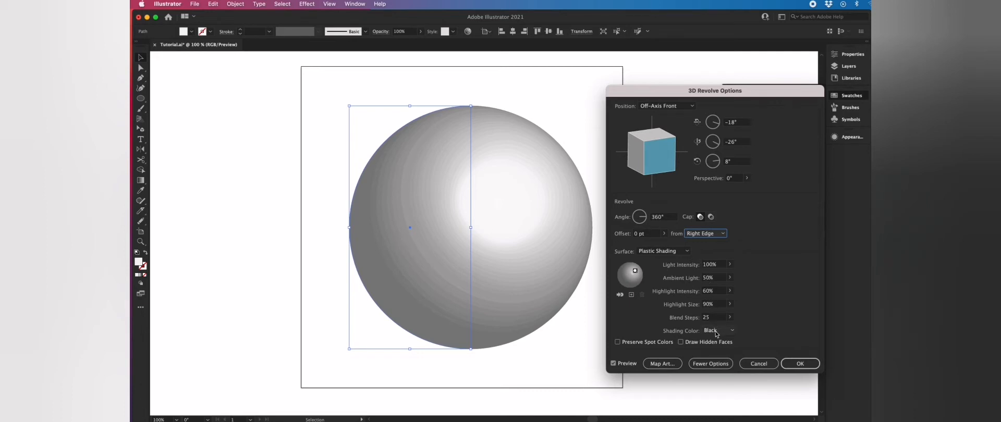
Step: Preview the Wireframe, No Shading and Diffuse Shading surfaces on the sphere, and return to Plastic Shading
{"action": "left_click", "coordinate": [675, 253]}
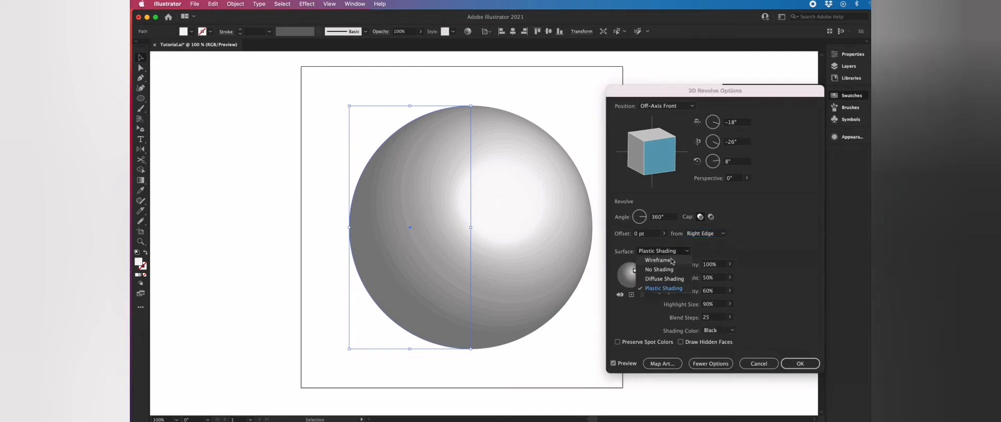
{"action": "left_click", "coordinate": [671, 262]}
{"action": "left_click", "coordinate": [668, 251]}
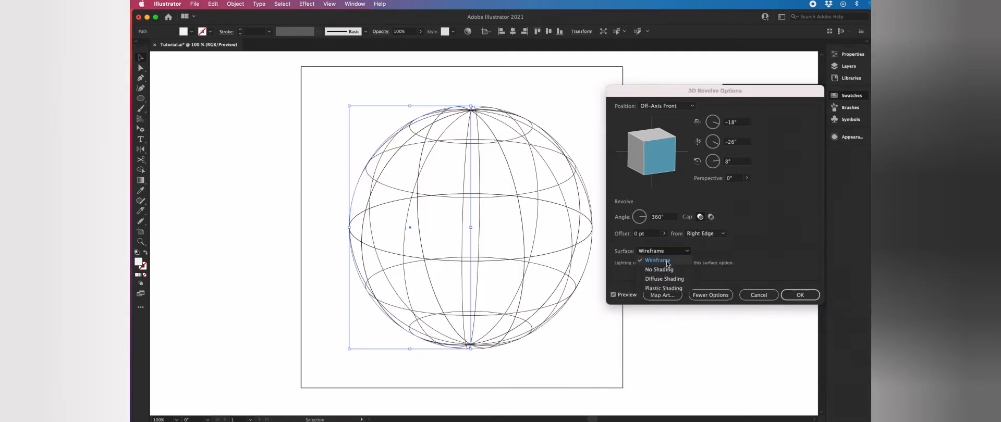
{"action": "left_click", "coordinate": [665, 266]}
{"action": "left_click", "coordinate": [673, 253]}
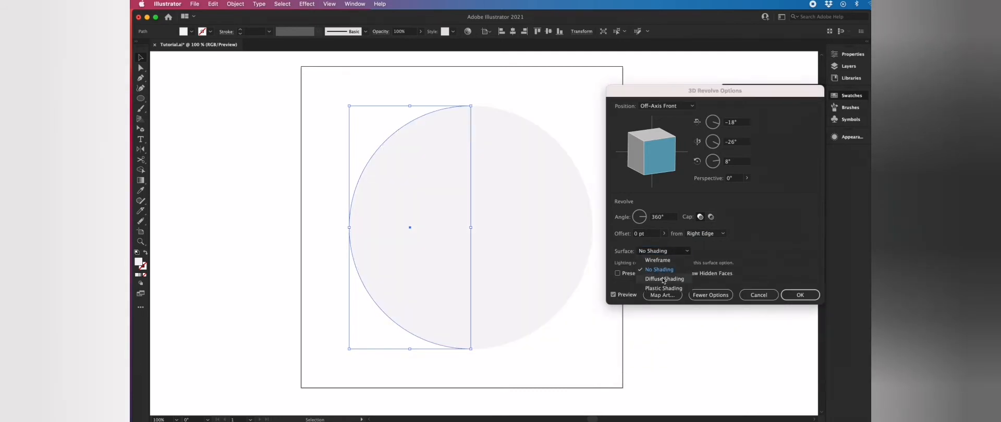
{"action": "left_click", "coordinate": [667, 279]}
{"action": "left_click", "coordinate": [673, 253]}
{"action": "left_click", "coordinate": [663, 288]}
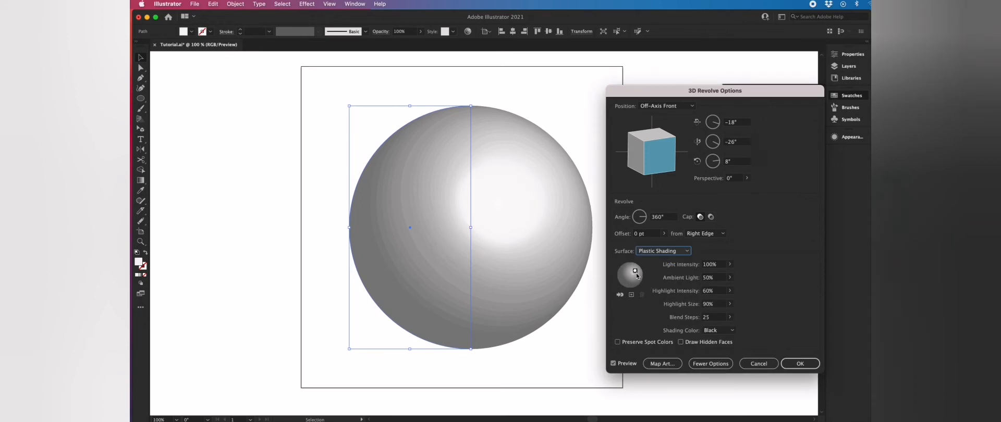
Step: Shift the sphere's light source slightly toward the centre and set the blend steps to 100
{"action": "mouse_move", "coordinate": [636, 275]}
{"action": "left_mouse_down"}
{"action": "mouse_move", "coordinate": [627, 283]}
{"action": "mouse_move", "coordinate": [633, 272]}
{"action": "left_mouse_up"}
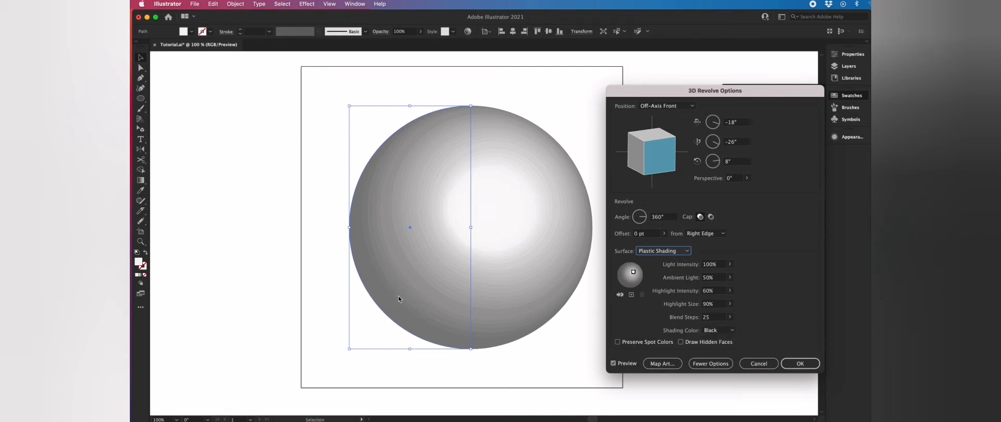
{"action": "double_click", "coordinate": [716, 320]}
{"action": "type", "text": "100"}
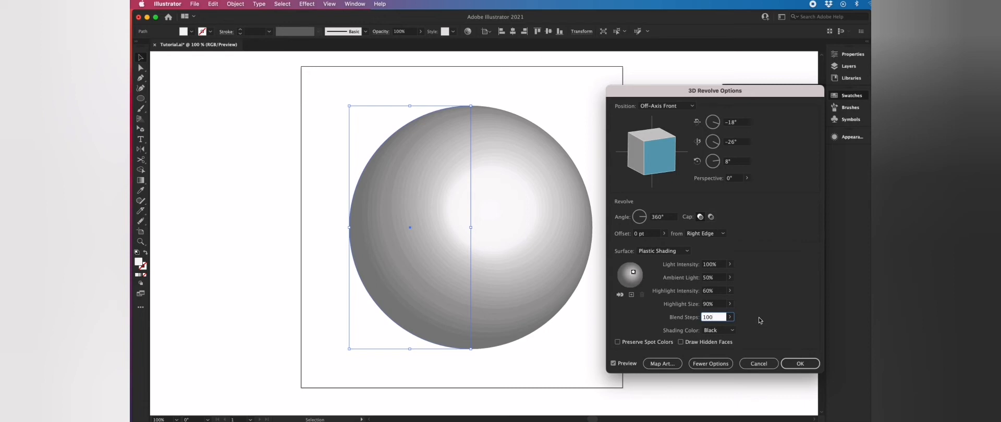
Step: Rotate the sphere to about -9°, -1° and 2° with 0° perspective, and apply the 3D Revolve effect
{"action": "mouse_move", "coordinate": [657, 152]}
{"action": "left_mouse_down"}
{"action": "mouse_move", "coordinate": [658, 166]}
{"action": "mouse_move", "coordinate": [649, 156]}
{"action": "left_mouse_up"}
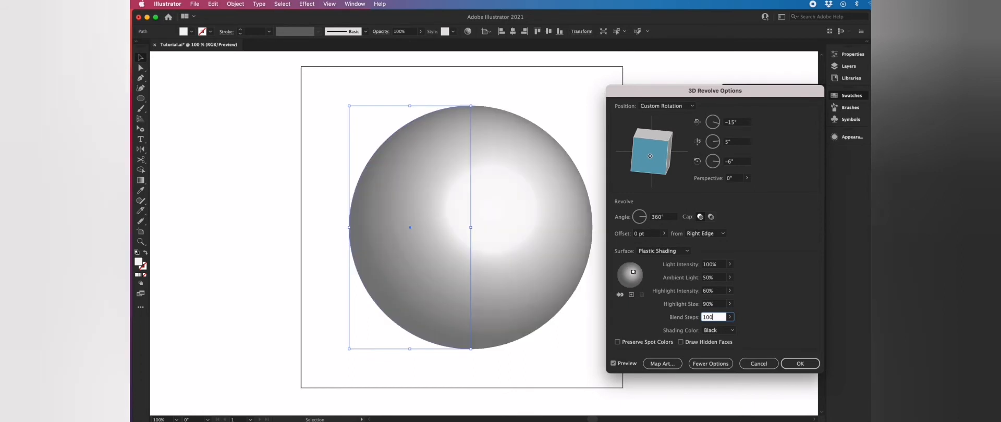
{"action": "mouse_move", "coordinate": [650, 156]}
{"action": "left_mouse_down"}
{"action": "mouse_move", "coordinate": [658, 146]}
{"action": "mouse_move", "coordinate": [656, 156]}
{"action": "left_mouse_up"}
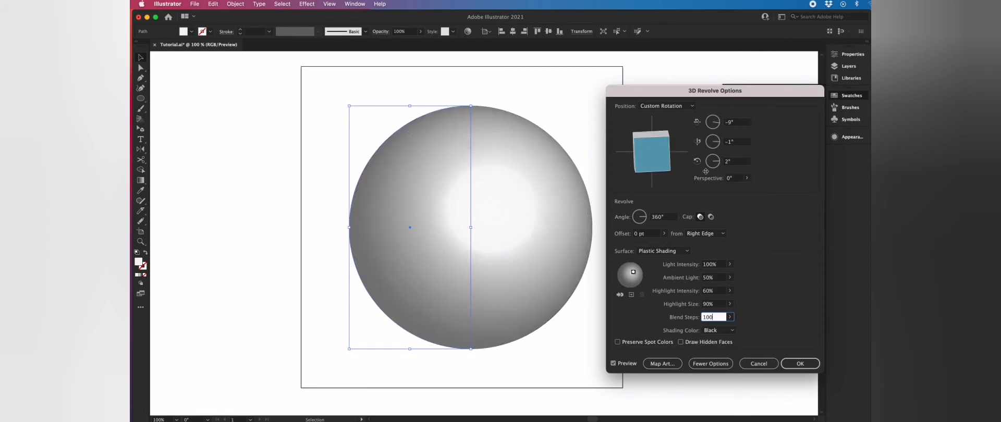
{"action": "left_click", "coordinate": [746, 178]}
{"action": "left_click_drag", "start_coordinate": [742, 186], "coordinate": [707, 193]}
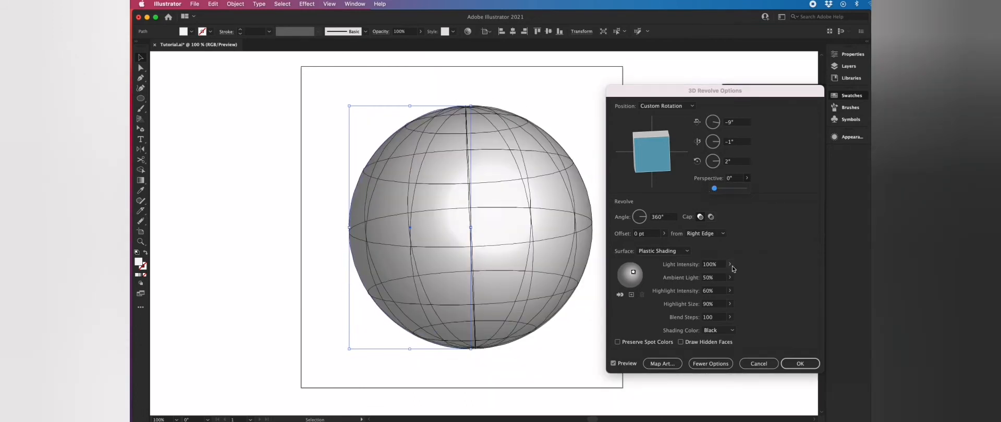
{"action": "left_click", "coordinate": [802, 367]}
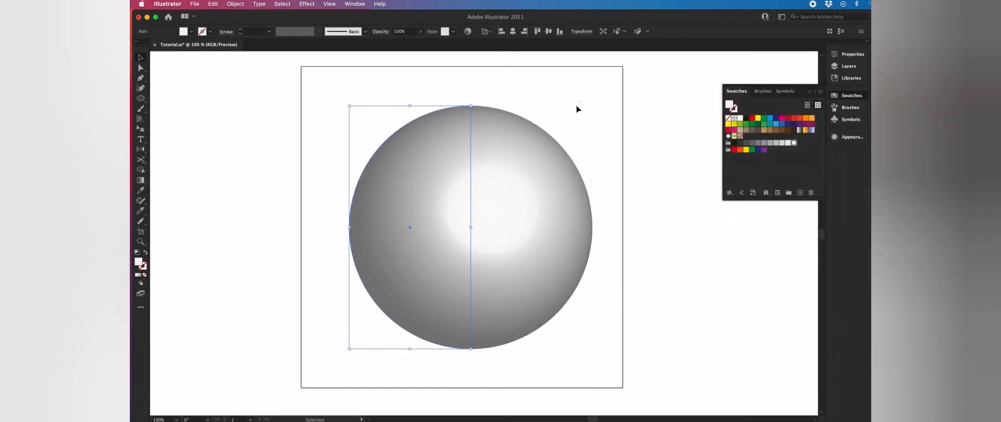
Step: Reopen the 3D Revolve settings from the sphere's appearance attributes and close them without changes
{"action": "left_click", "coordinate": [860, 138]}
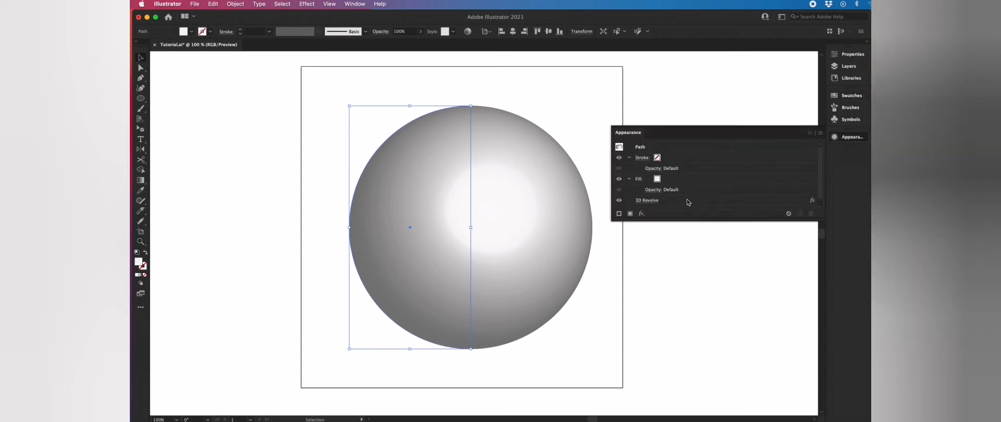
{"action": "left_click", "coordinate": [647, 200]}
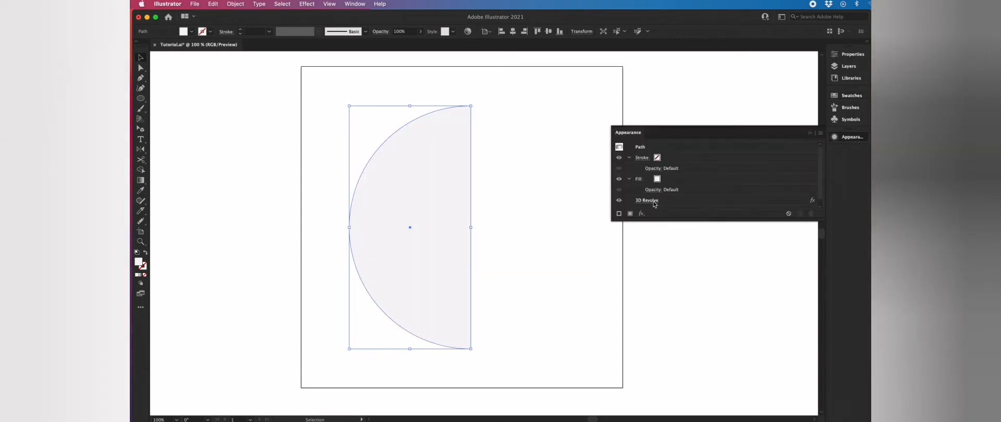
{"action": "left_click", "coordinate": [759, 365]}
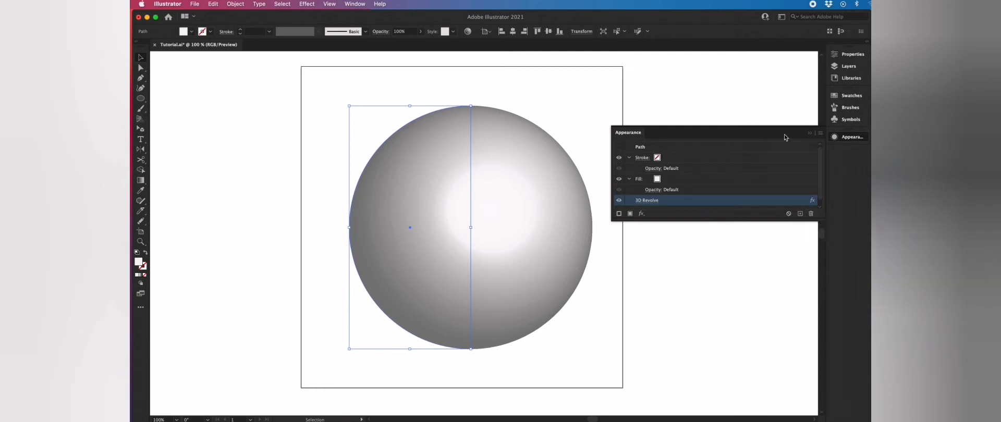
{"action": "left_click", "coordinate": [810, 134]}
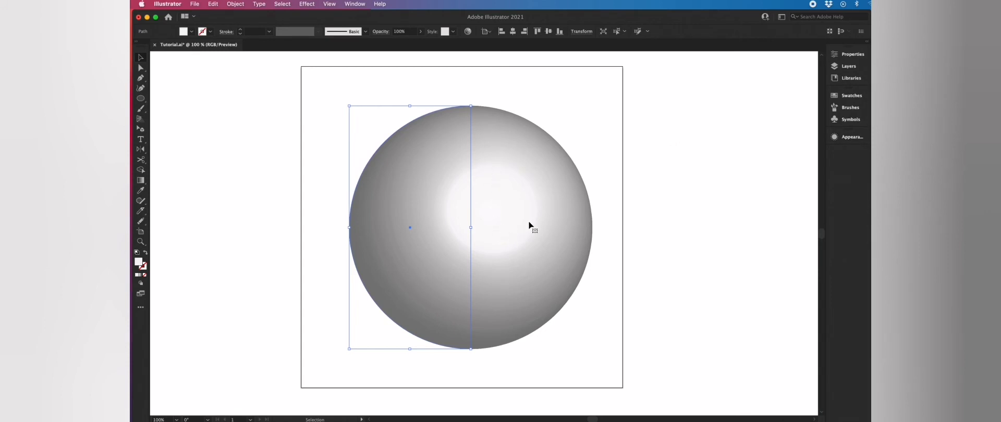
Step: Deselect the sphere and move the blue sunburst artwork closer to the artboard
{"action": "left_click", "coordinate": [673, 144]}
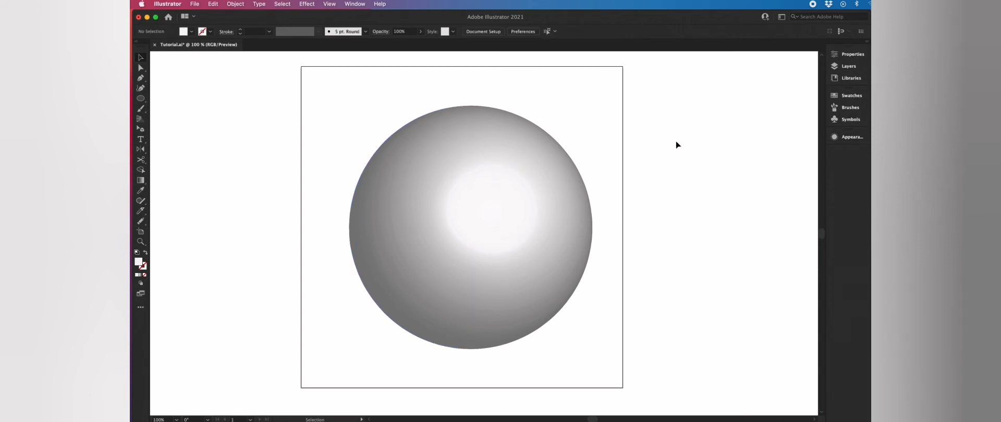
{"action": "left_click_drag", "start_coordinate": [678, 144], "coordinate": [425, 141]}
{"action": "left_click_drag", "start_coordinate": [631, 166], "coordinate": [548, 161]}
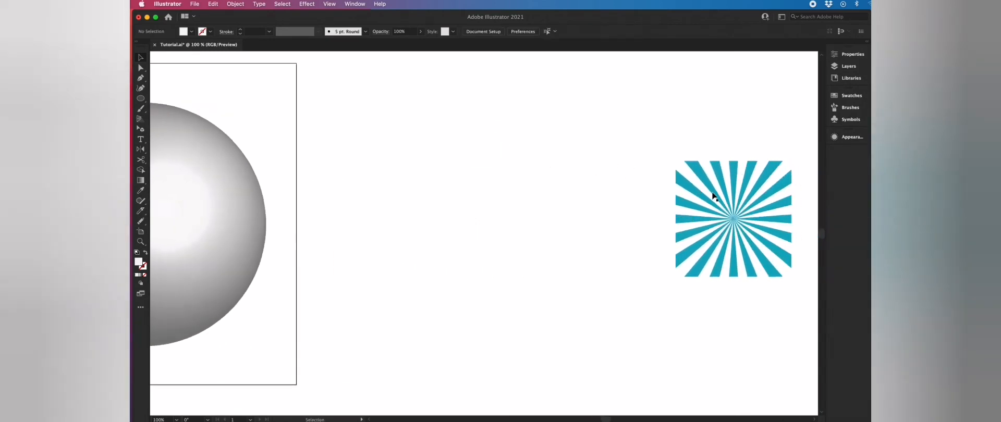
{"action": "left_click_drag", "start_coordinate": [733, 194], "coordinate": [558, 194]}
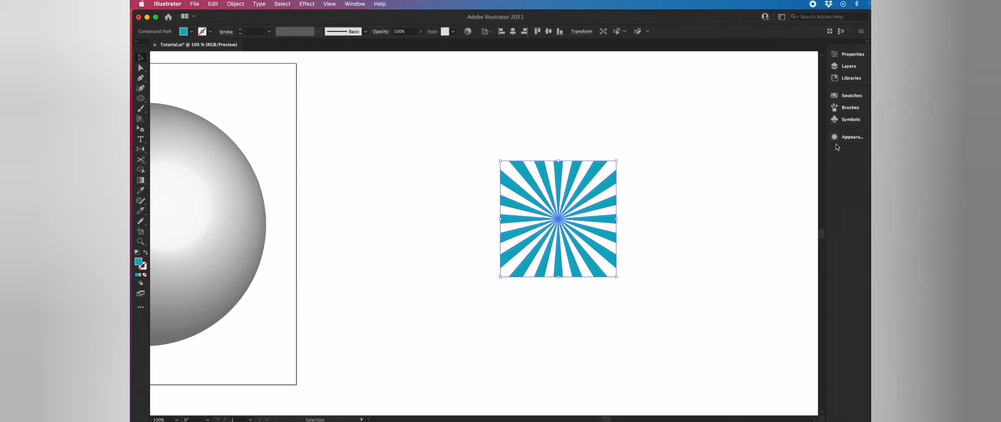
Step: Save the blue sunburst artwork as a dynamic symbol named Lines with the Graphic export type
{"action": "left_click", "coordinate": [844, 121]}
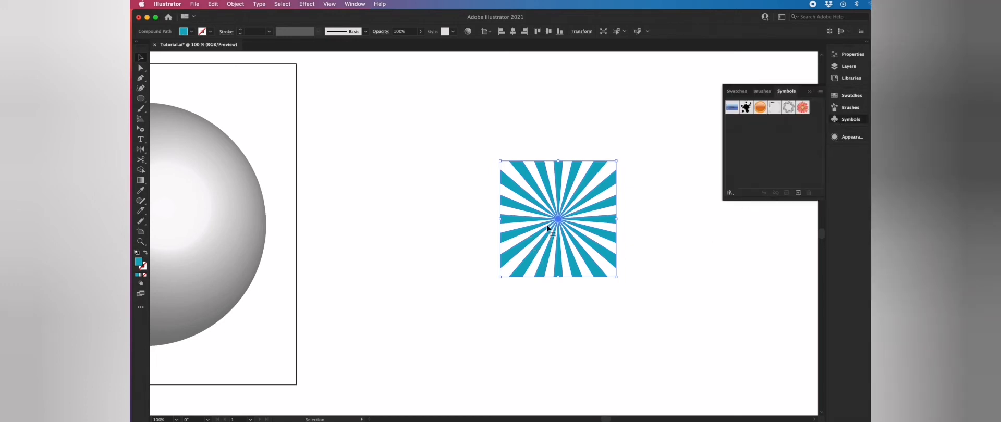
{"action": "left_click_drag", "start_coordinate": [574, 223], "coordinate": [752, 167]}
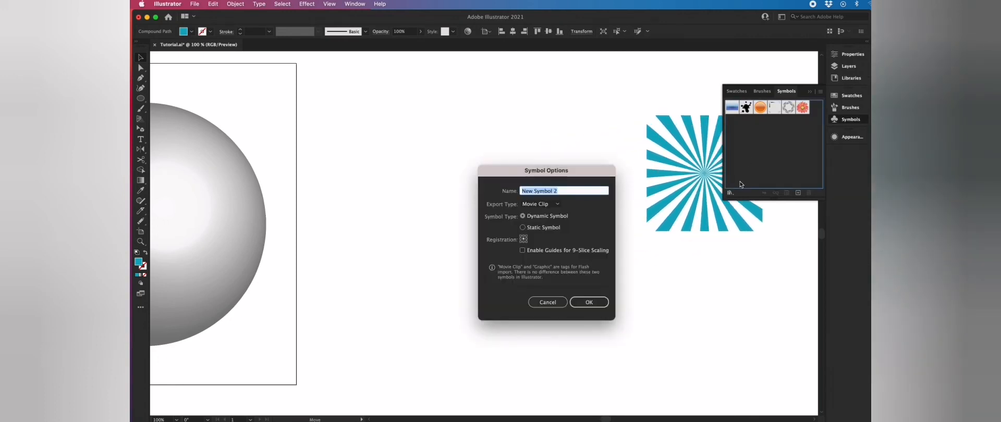
{"action": "key", "text": "BackSpace"}
{"action": "type", "text": "Lines"}
{"action": "left_click", "coordinate": [544, 204]}
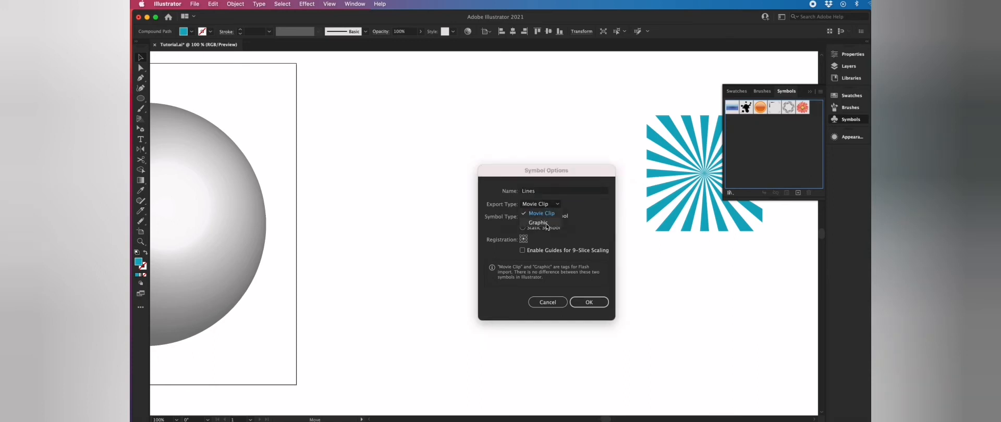
{"action": "left_click", "coordinate": [545, 224]}
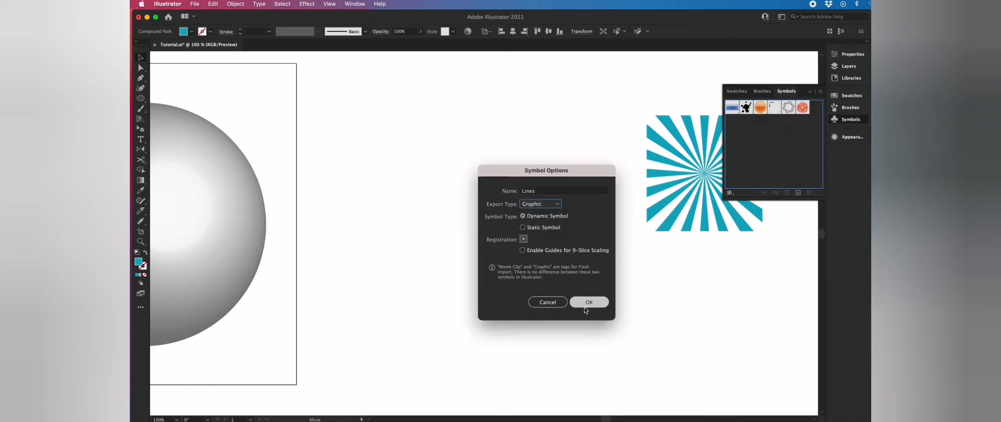
{"action": "left_click", "coordinate": [602, 301]}
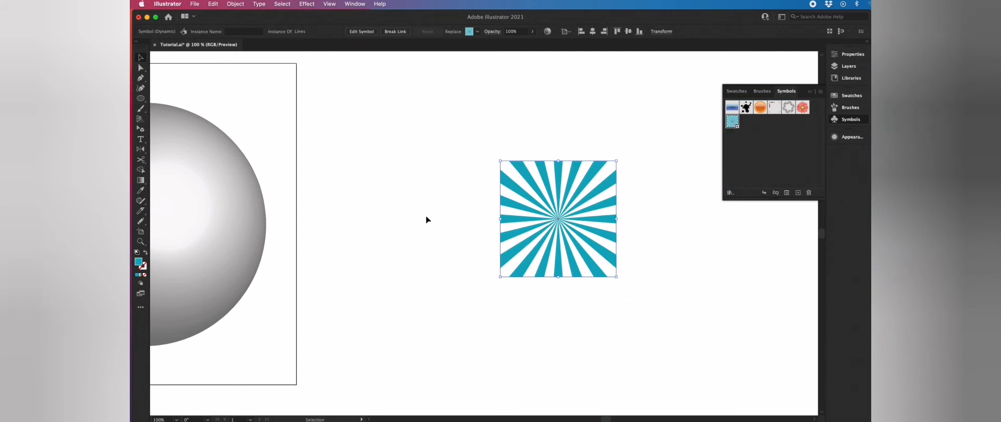
Step: Reopen the sphere's 3D Revolve settings and map the Lines symbol onto its surface
{"action": "scroll", "coordinate": [426, 219], "scroll_direction": "left", "scroll_amount": 10}
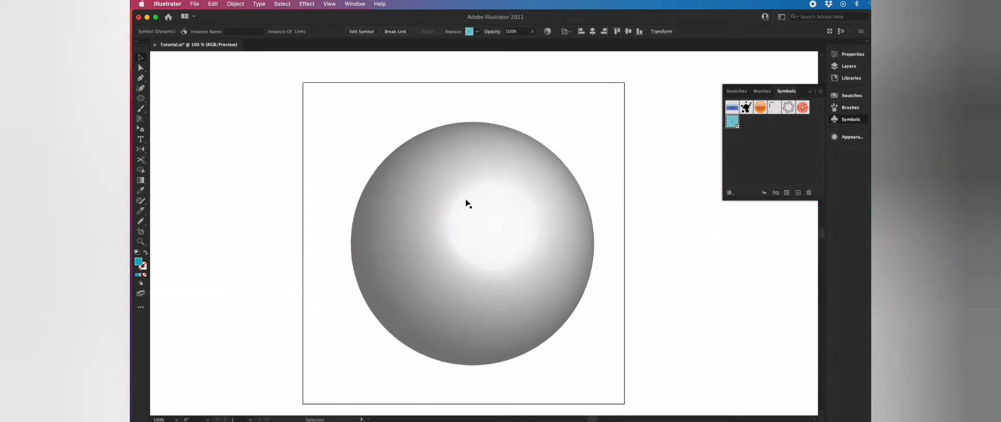
{"action": "left_click", "coordinate": [412, 266]}
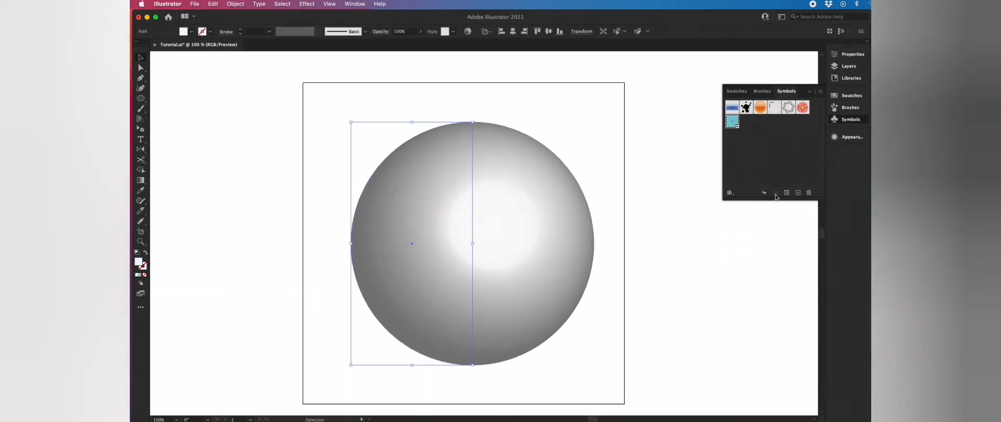
{"action": "left_click", "coordinate": [849, 139]}
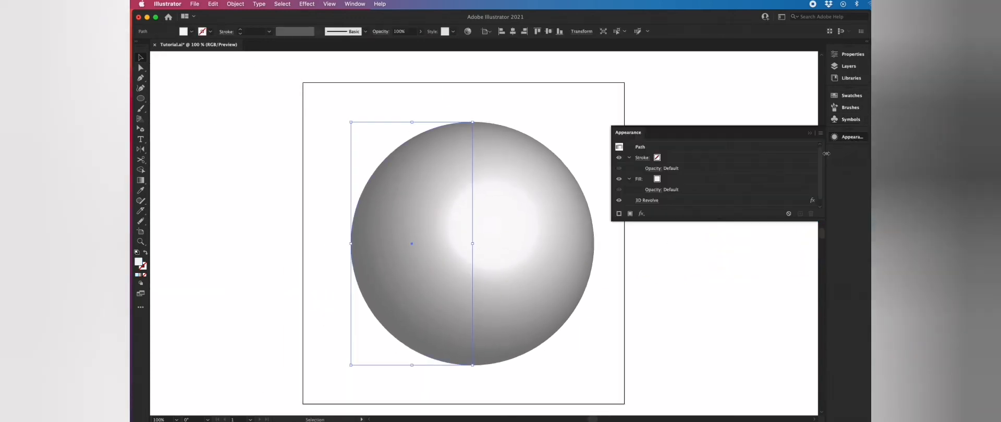
{"action": "left_click", "coordinate": [653, 202]}
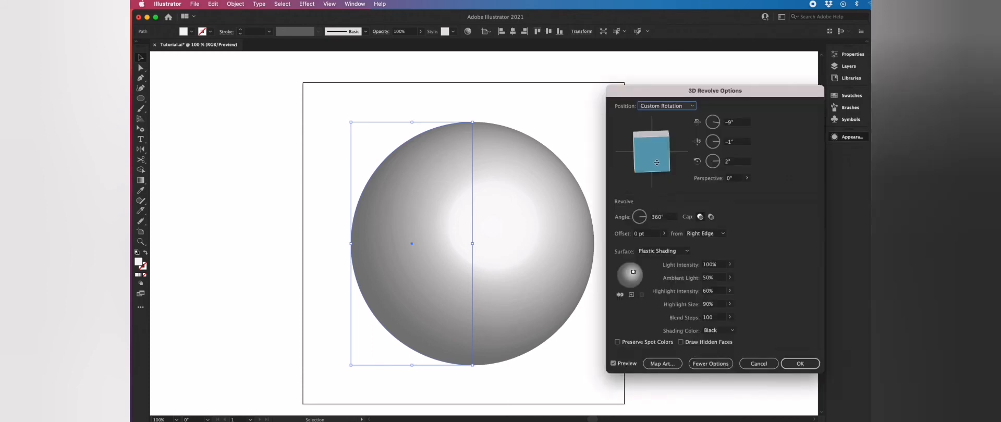
{"action": "left_click", "coordinate": [668, 363]}
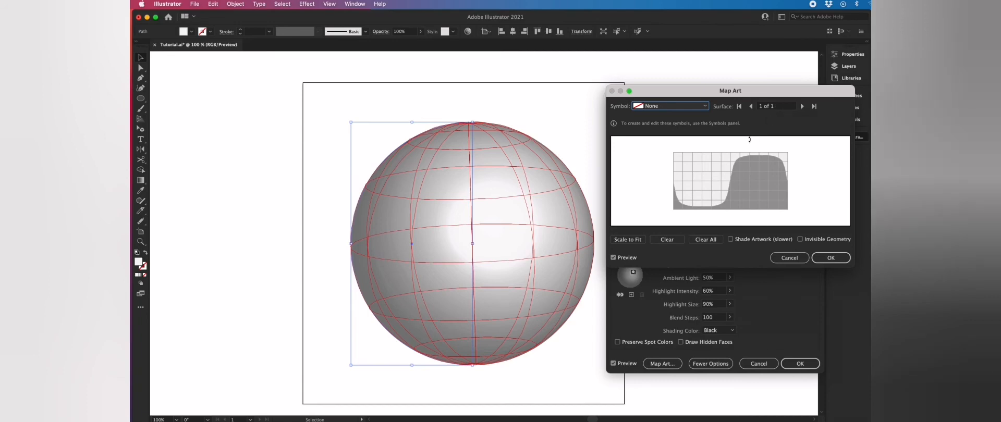
{"action": "left_click", "coordinate": [704, 107]}
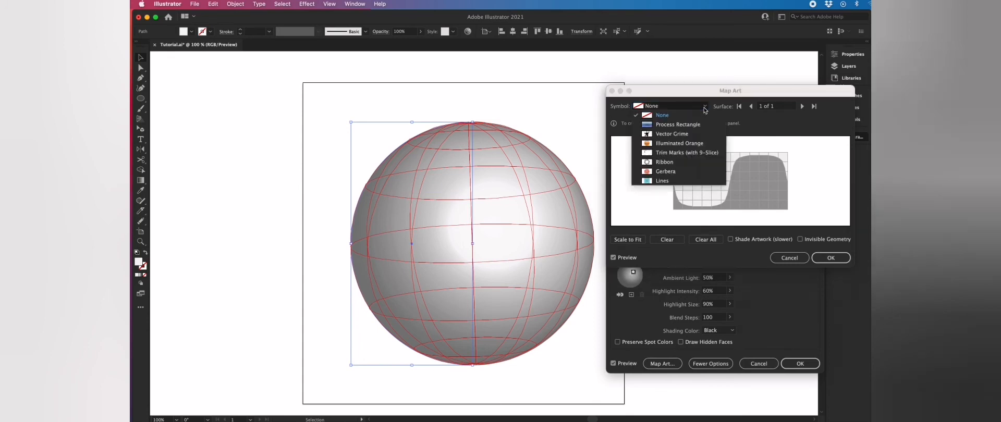
{"action": "left_click", "coordinate": [662, 181]}
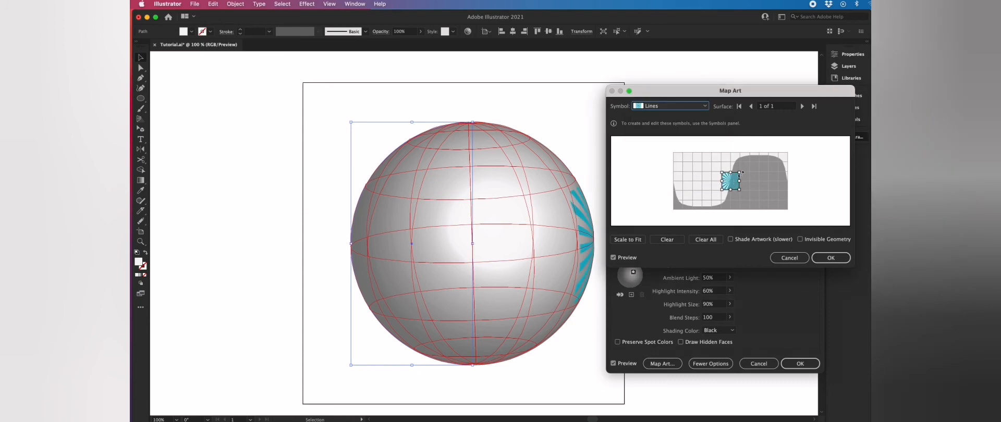
Step: Stretch and position the Lines artwork so it covers the sphere's whole surface grid, and accept the mapping
{"action": "left_click_drag", "start_coordinate": [742, 172], "coordinate": [772, 151]}
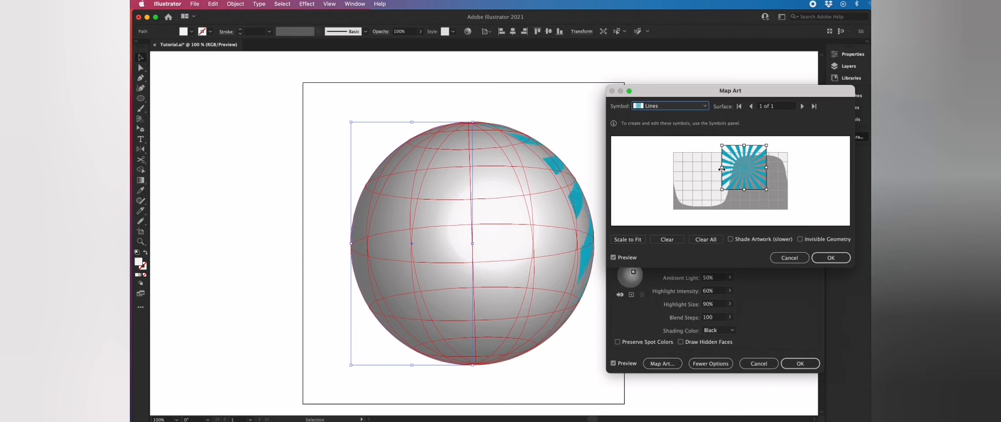
{"action": "left_click_drag", "start_coordinate": [722, 169], "coordinate": [687, 215]}
{"action": "left_click_drag", "start_coordinate": [767, 179], "coordinate": [792, 180]}
{"action": "left_click_drag", "start_coordinate": [687, 180], "coordinate": [727, 175]}
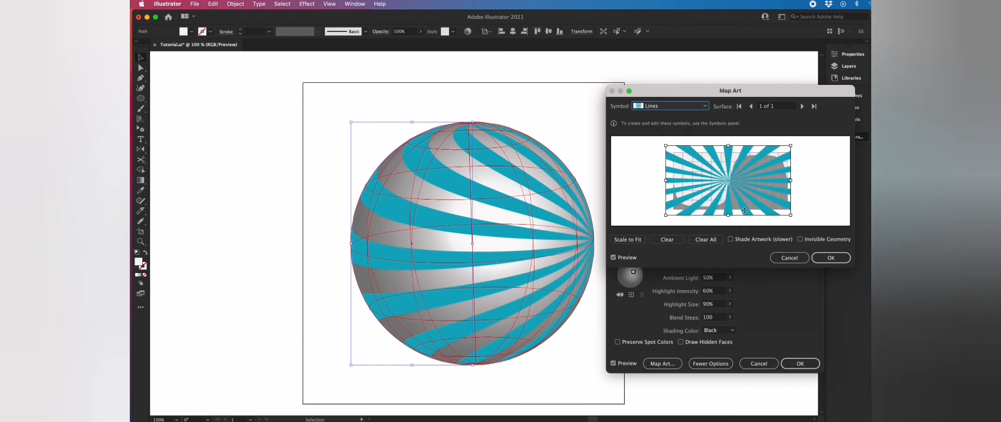
{"action": "left_click", "coordinate": [830, 258]}
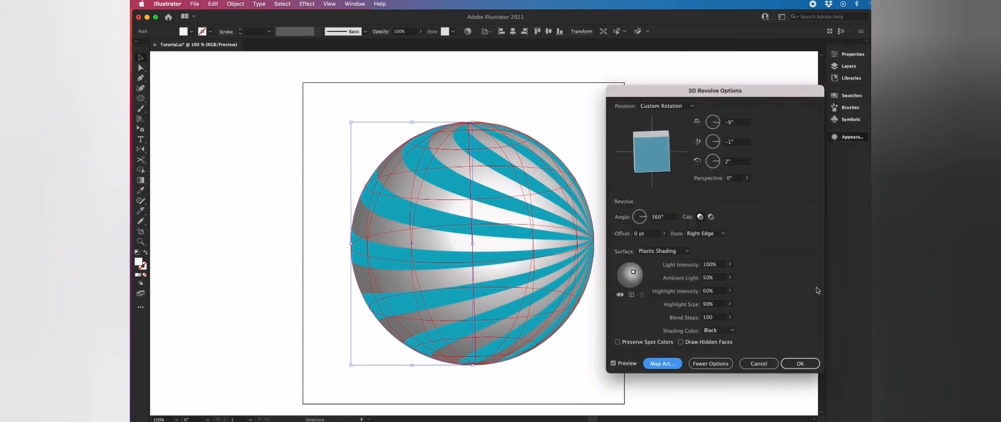
Step: Apply the mapped 3D Revolve effect, collapse the appearance attributes and deselect the sphere
{"action": "left_click", "coordinate": [797, 363]}
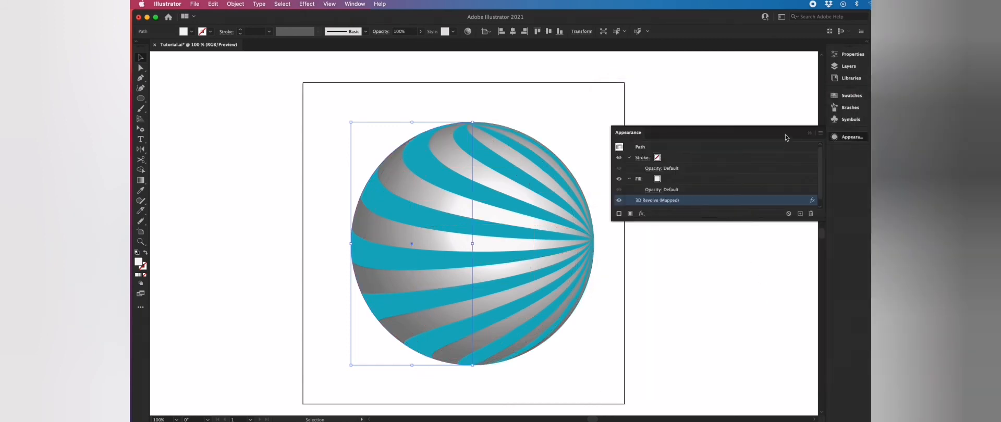
{"action": "left_click", "coordinate": [810, 134]}
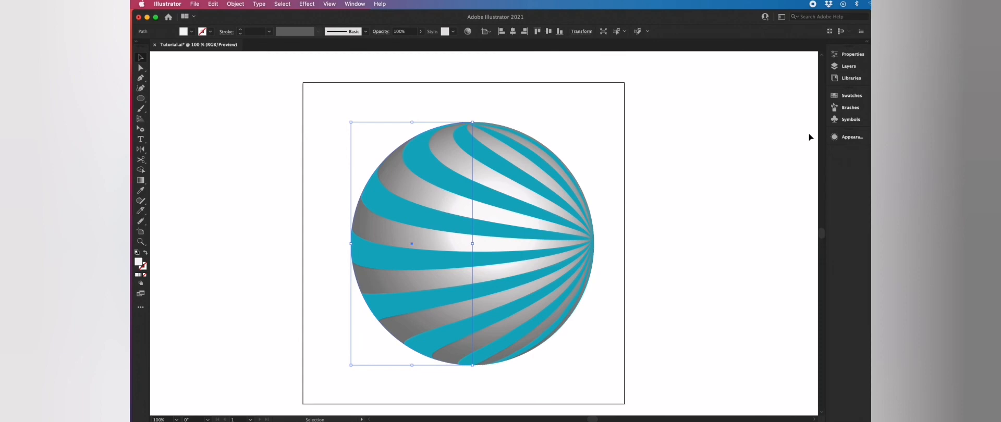
{"action": "left_click", "coordinate": [615, 110]}
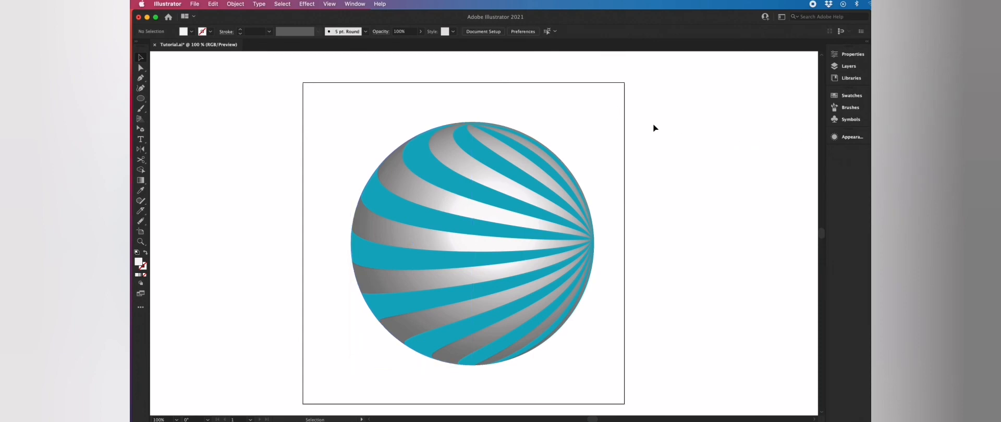